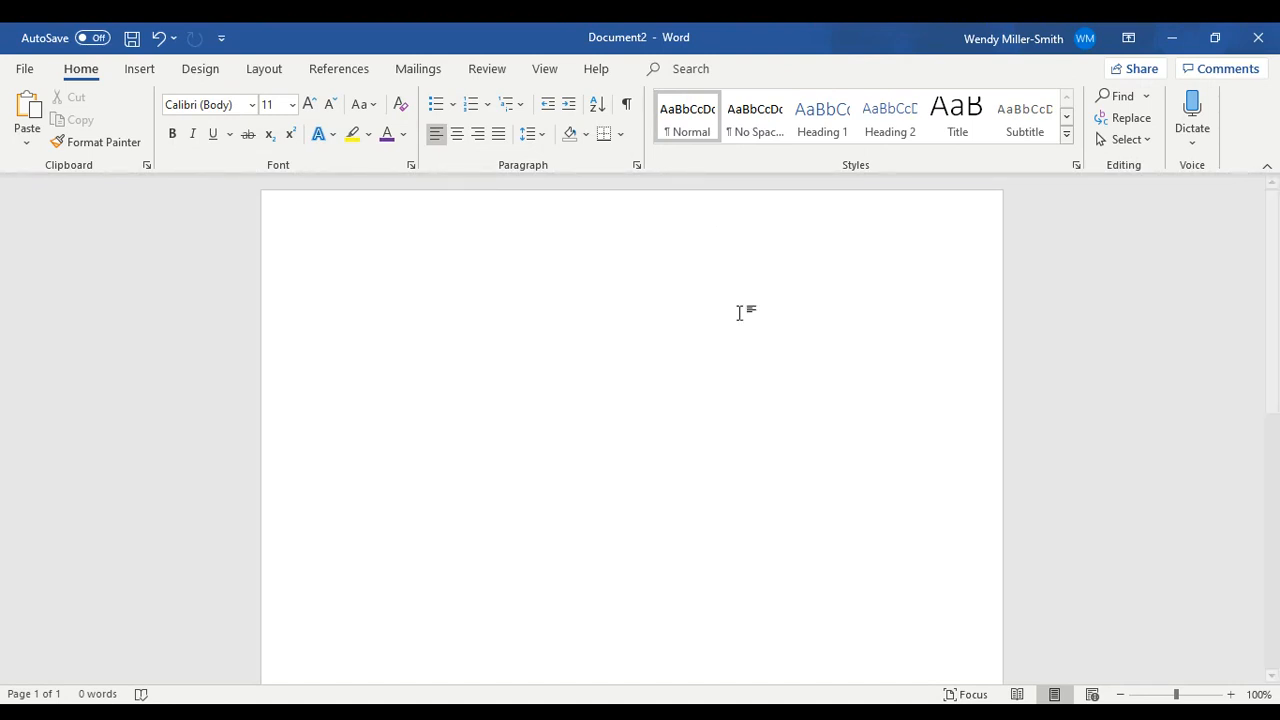
- Insert a table with six columns and six rows
left_click(131, 76)
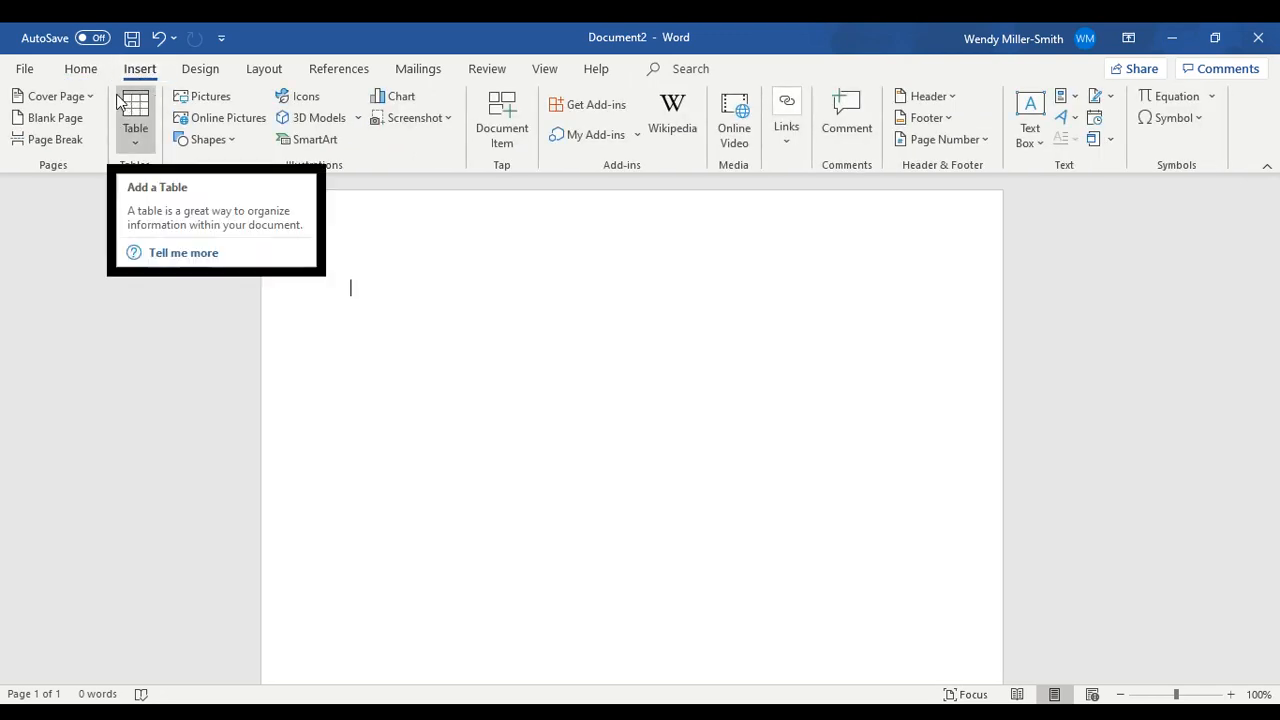
left_click(137, 145)
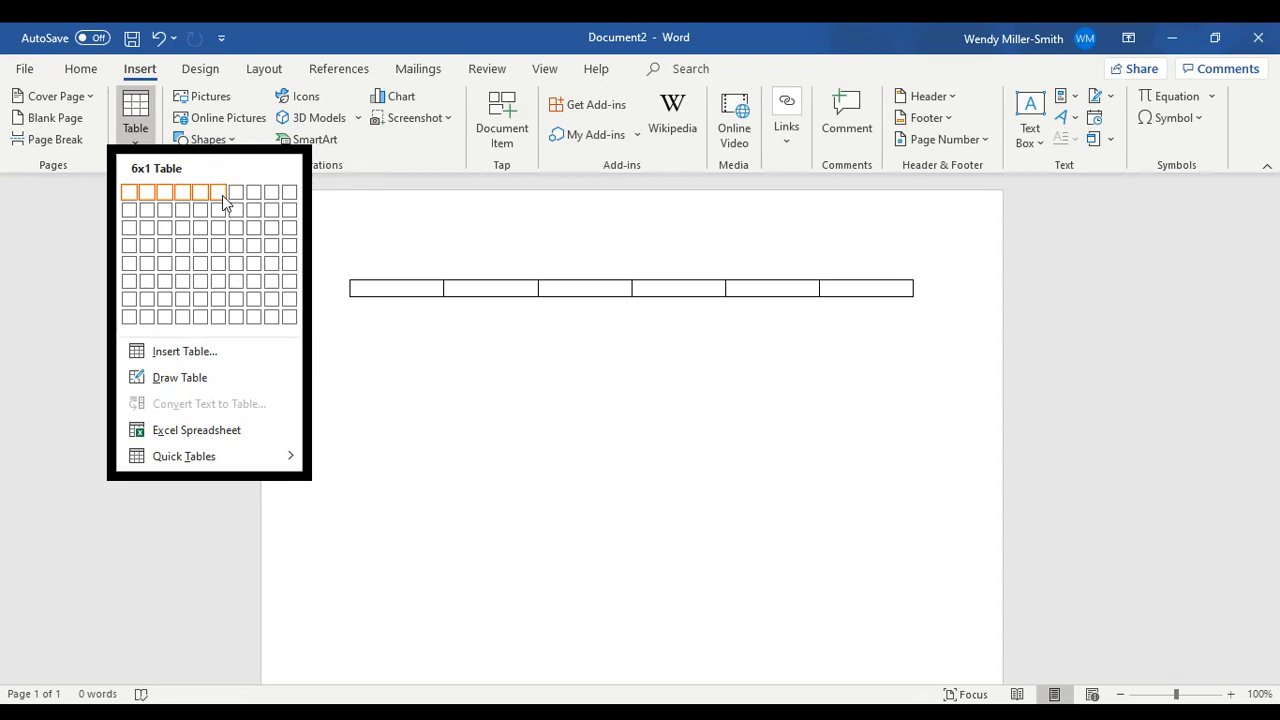
left_click(219, 279)
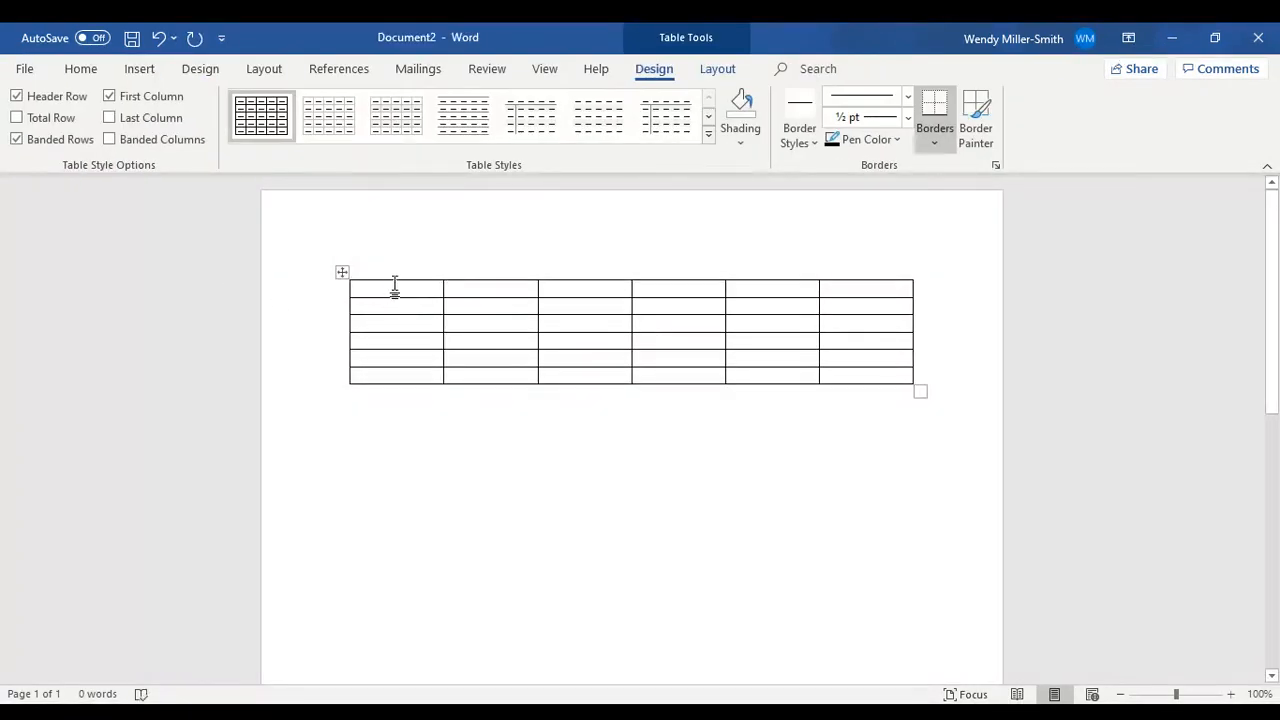
left_click(570, 293)
left_click(676, 293)
left_click(761, 289)
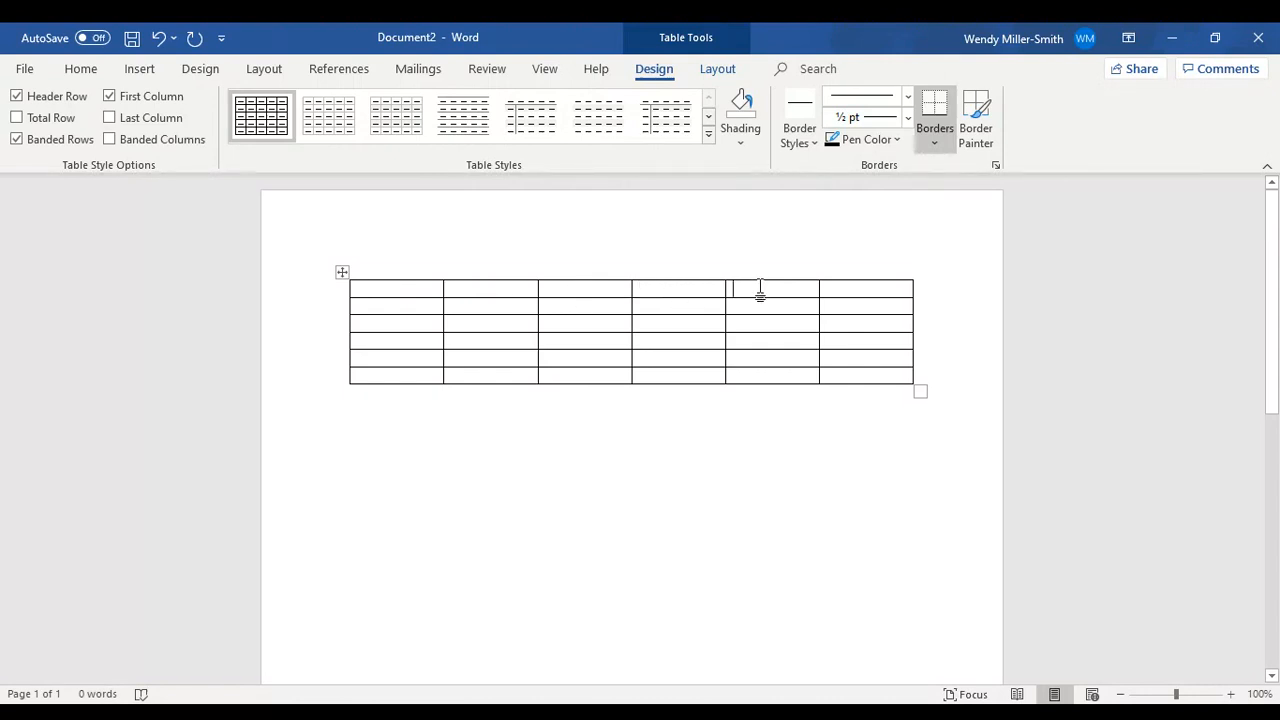
left_click(386, 304)
left_click(375, 326)
left_click(370, 346)
- Select the entire six-by-six table and delete it from the document
left_click(342, 273)
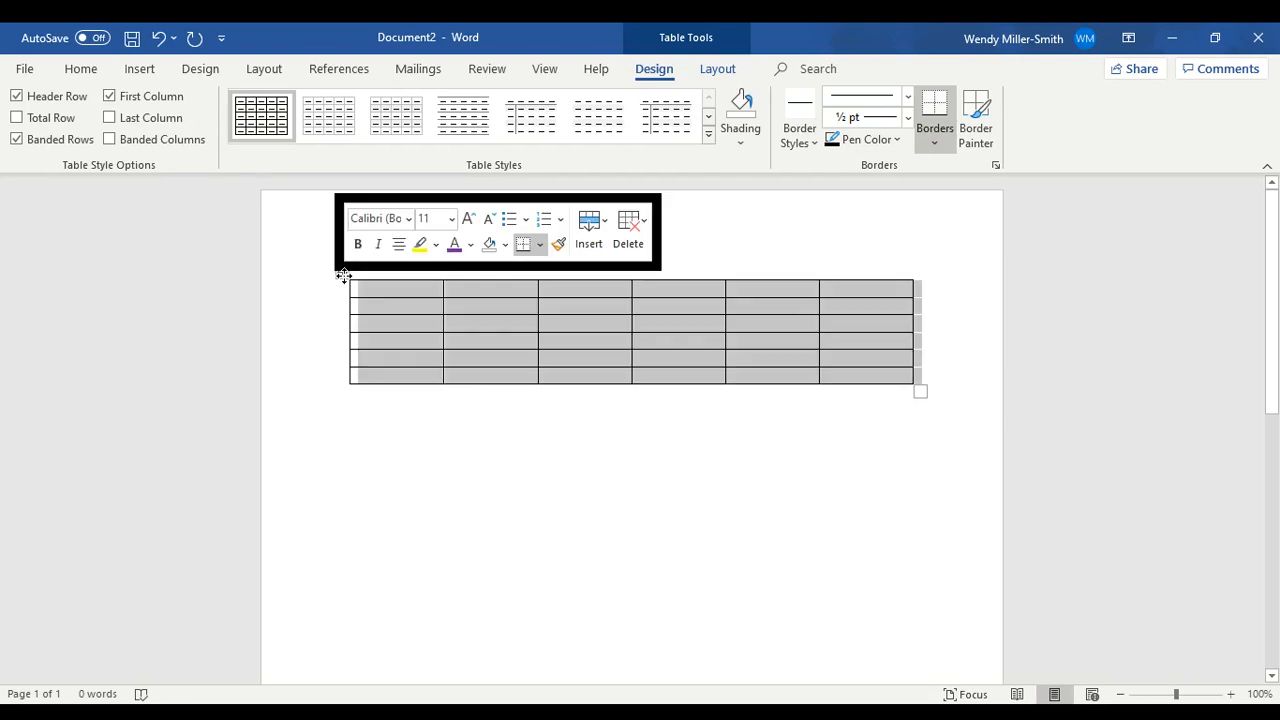
right_click(833, 348)
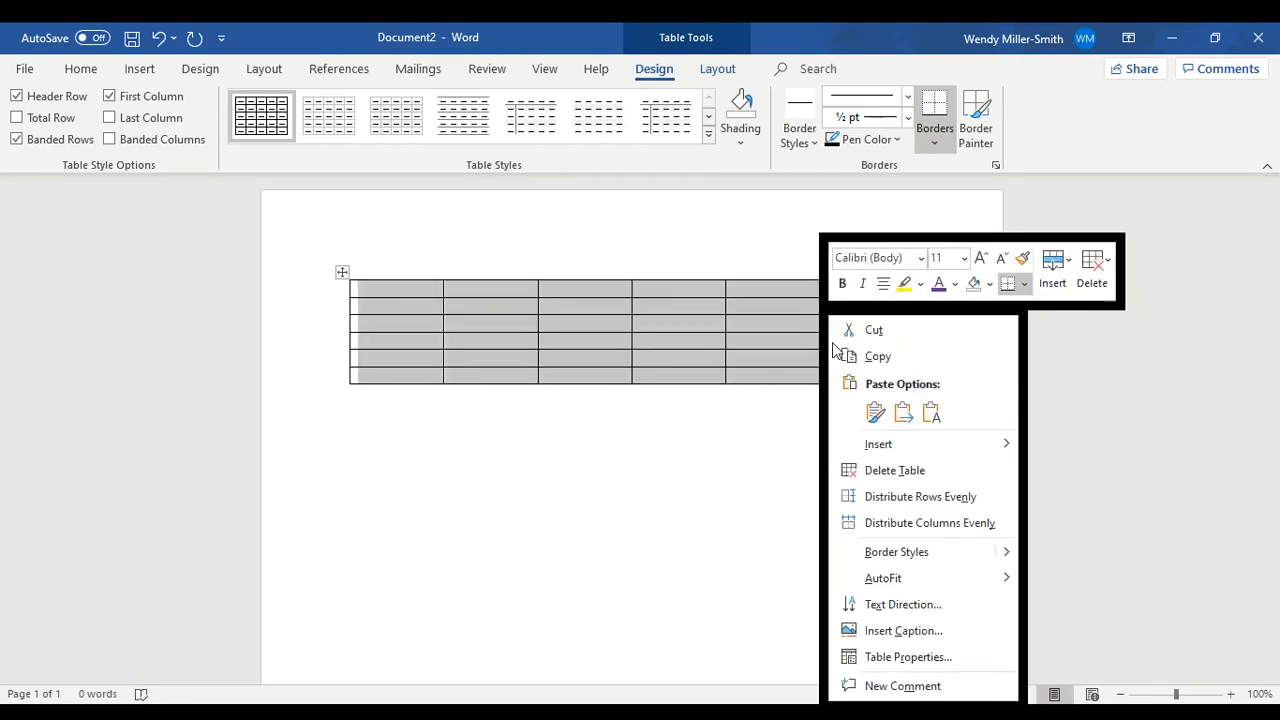
left_click(884, 472)
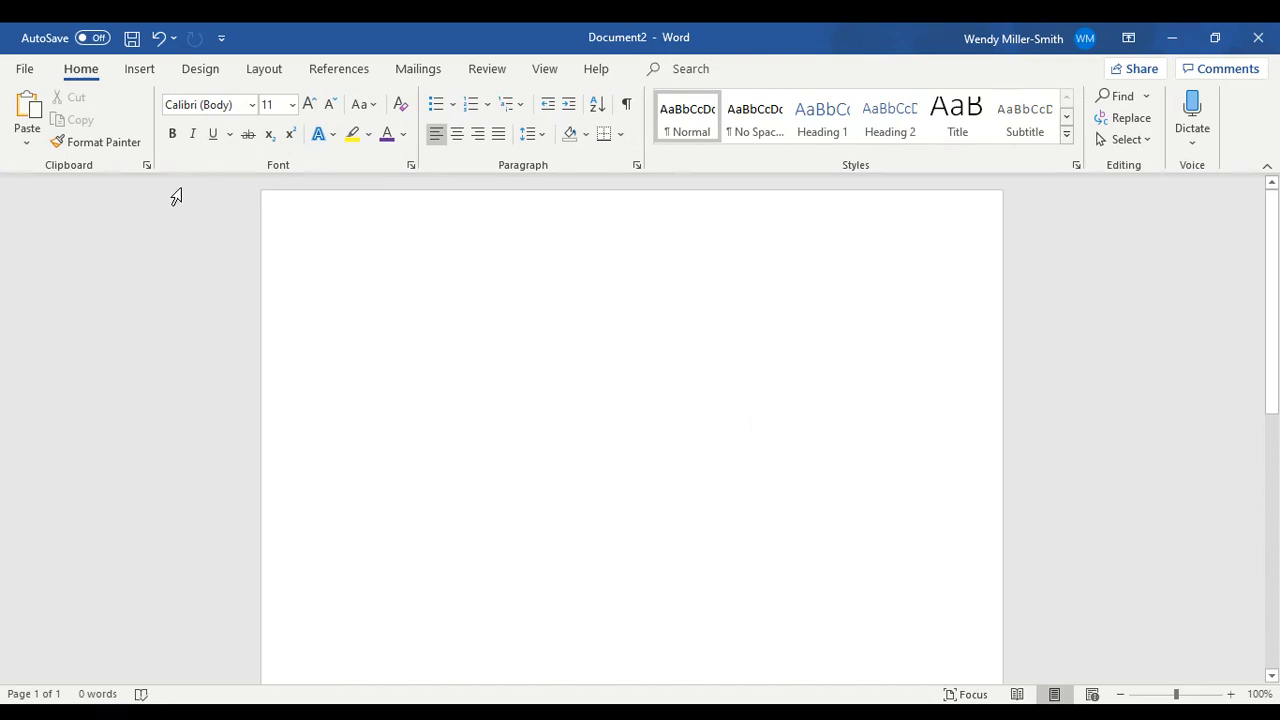
- Insert a table with 5 columns and 12 rows, keeping the fixed column width on Auto
left_click(140, 68)
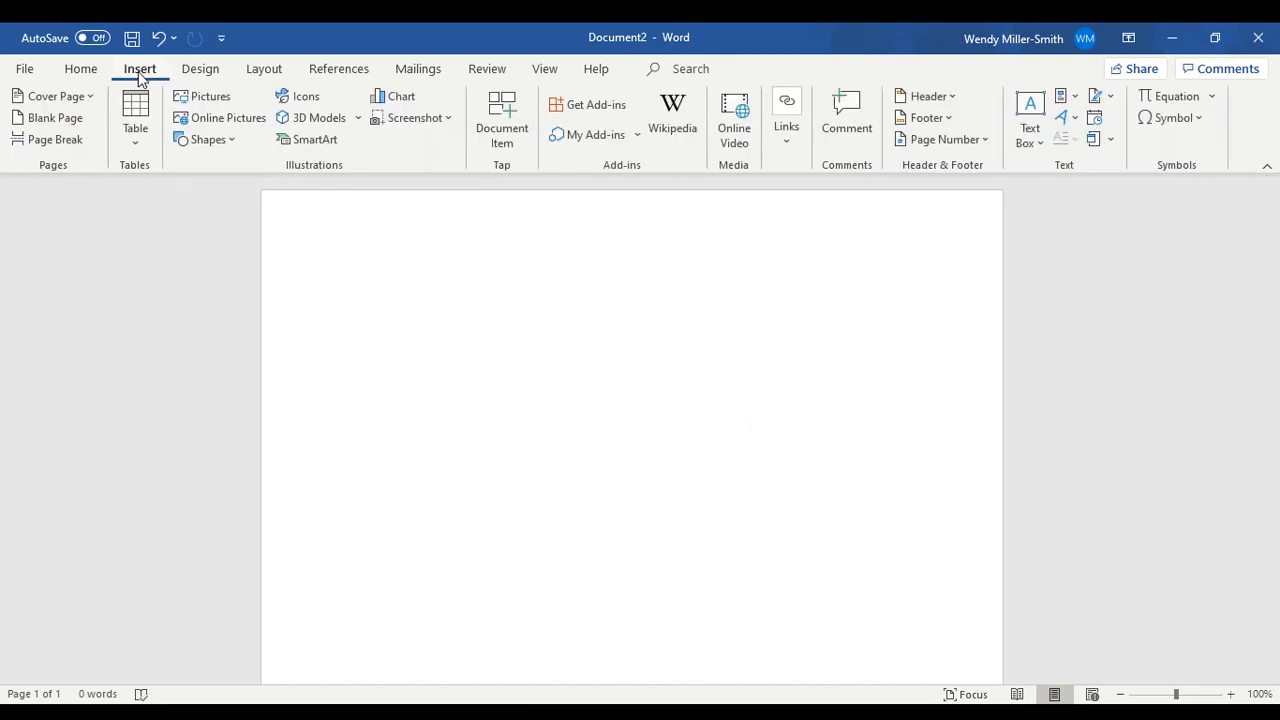
left_click(133, 146)
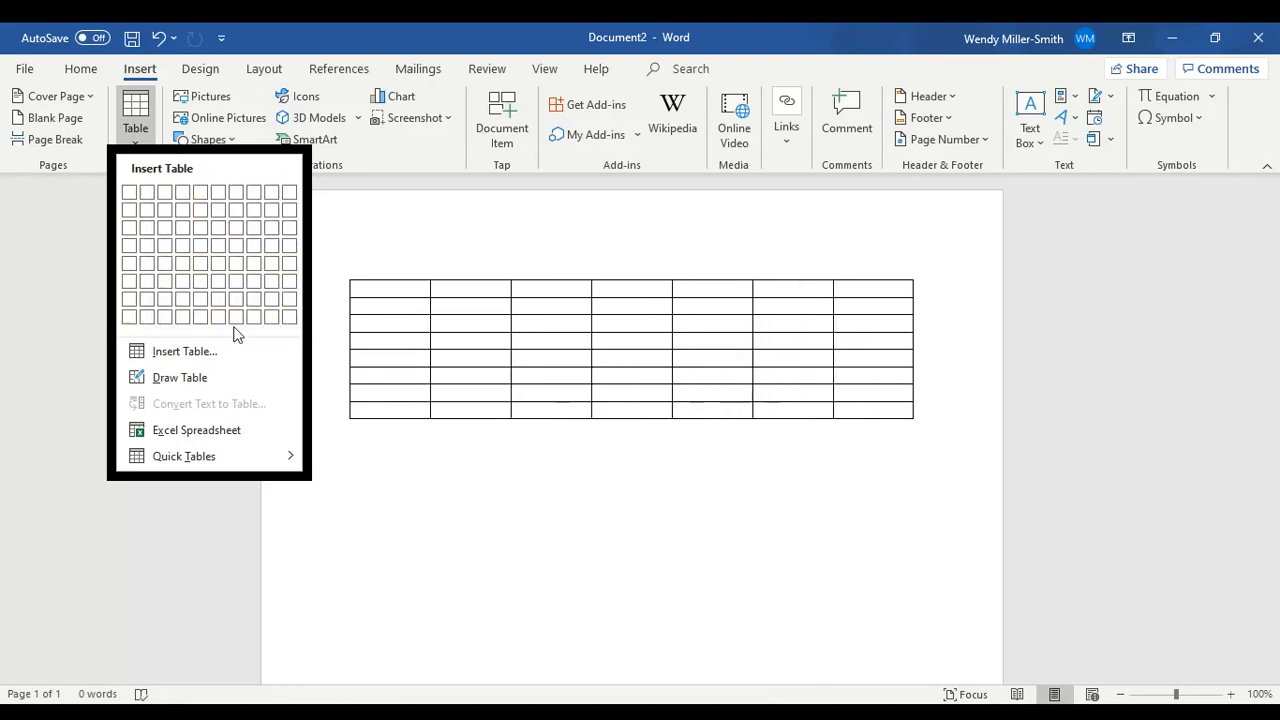
left_click(180, 352)
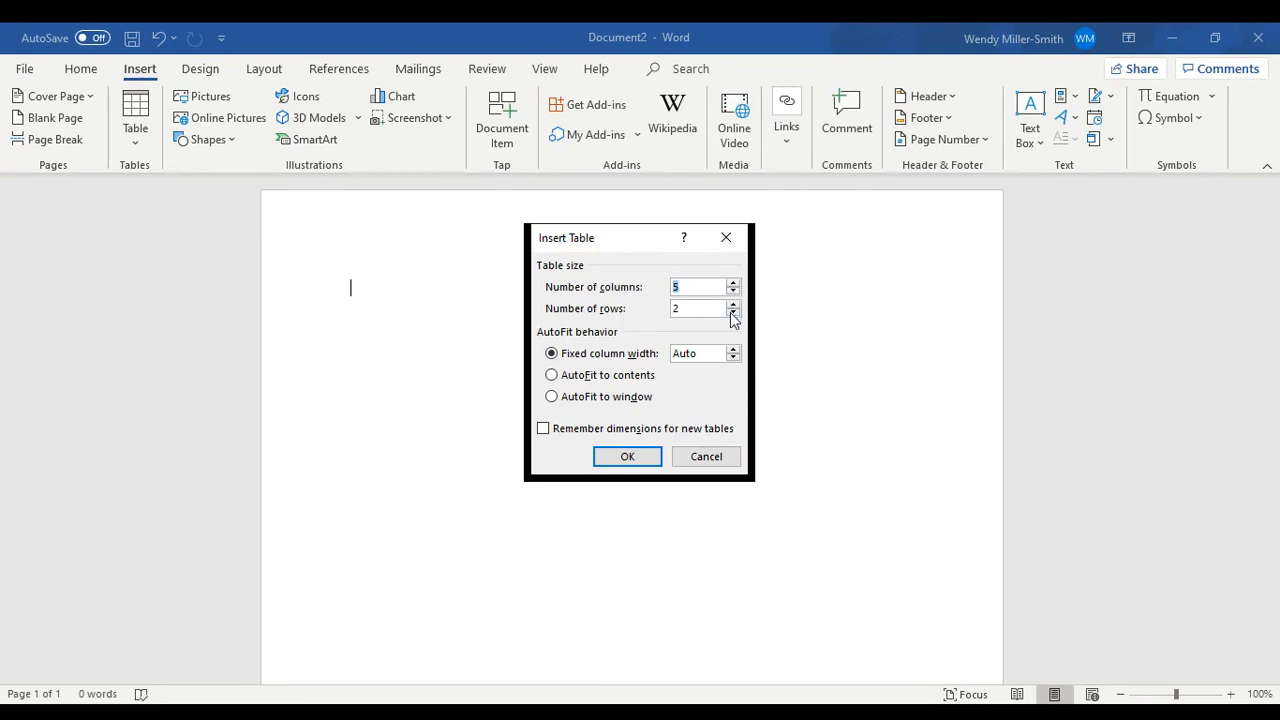
left_click(675, 309)
type("12")
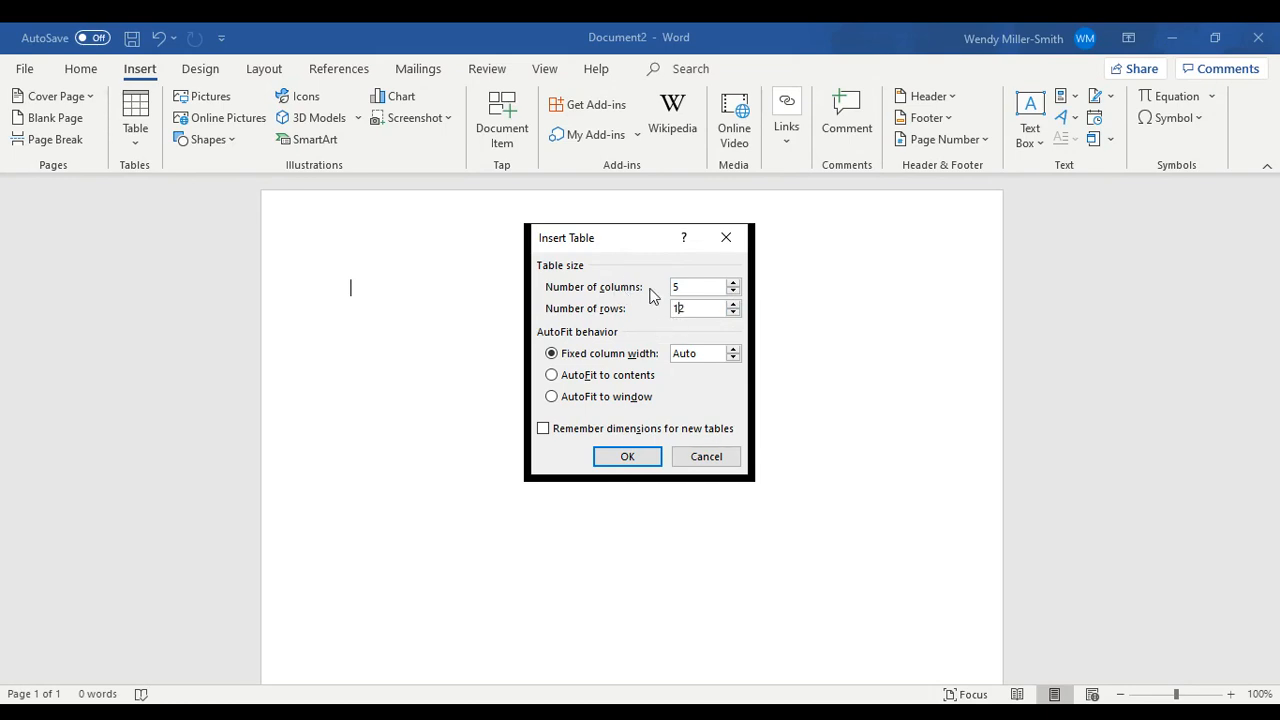
left_click(629, 458)
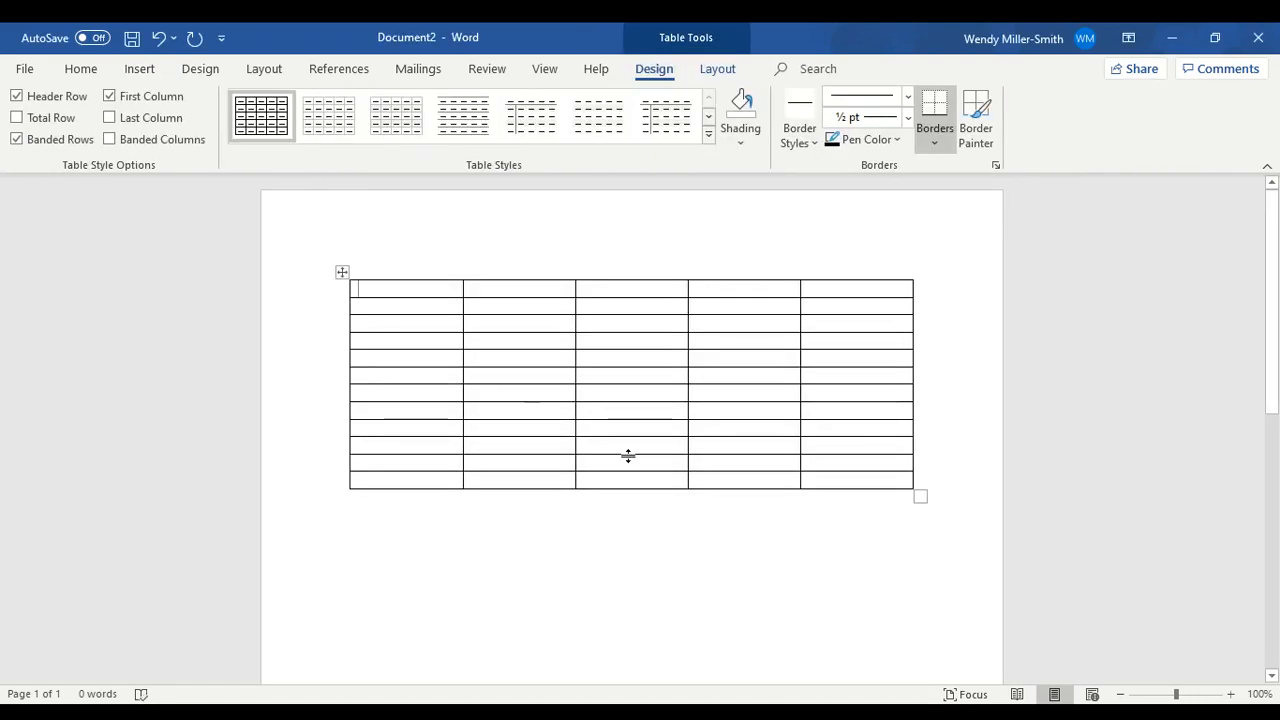
- Narrow the table's first column and increase the first row to about twice its height
mouse_move(462, 277)
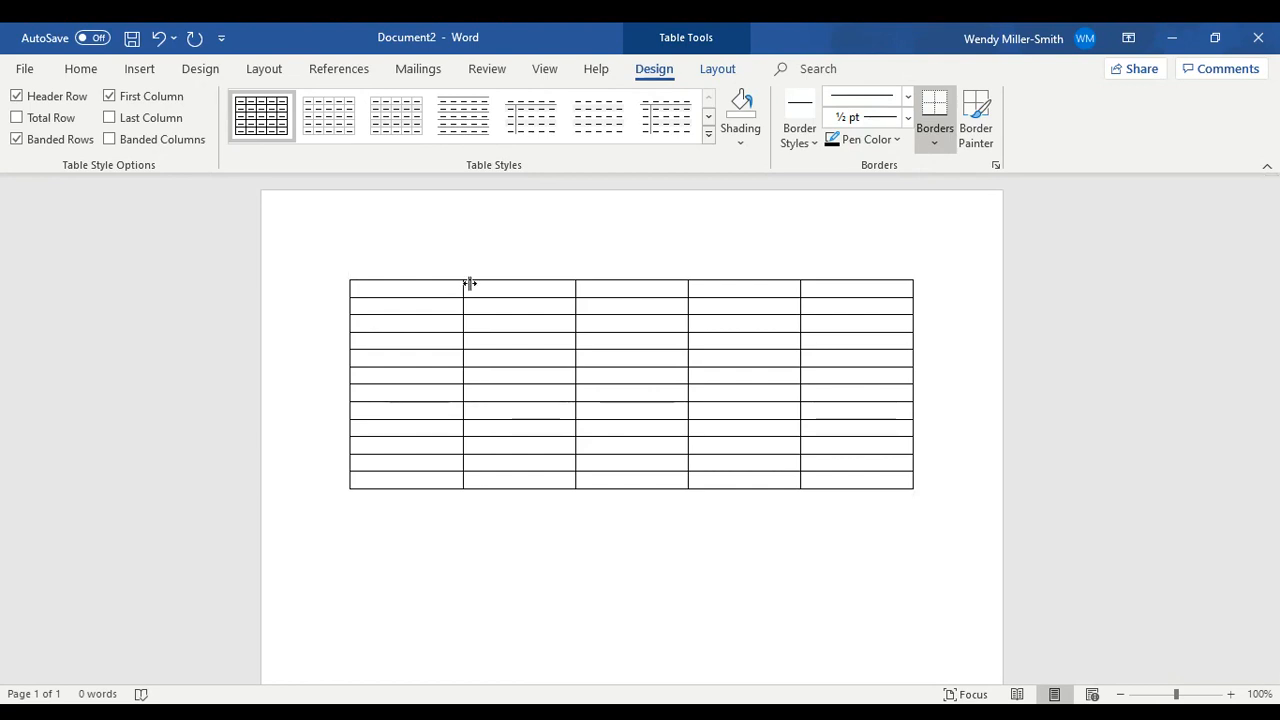
left_click_drag(469, 284, 418, 287)
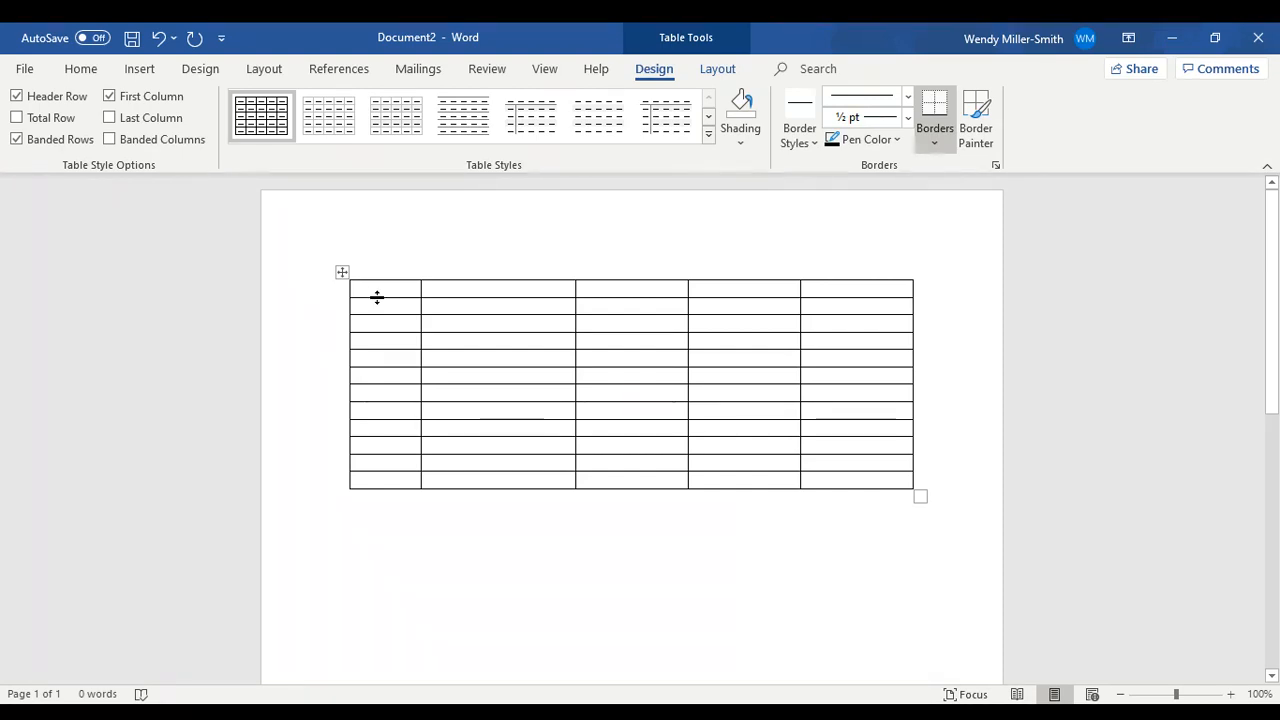
mouse_move(377, 297)
left_mouse_down()
mouse_move(379, 368)
mouse_move(384, 316)
left_mouse_up()
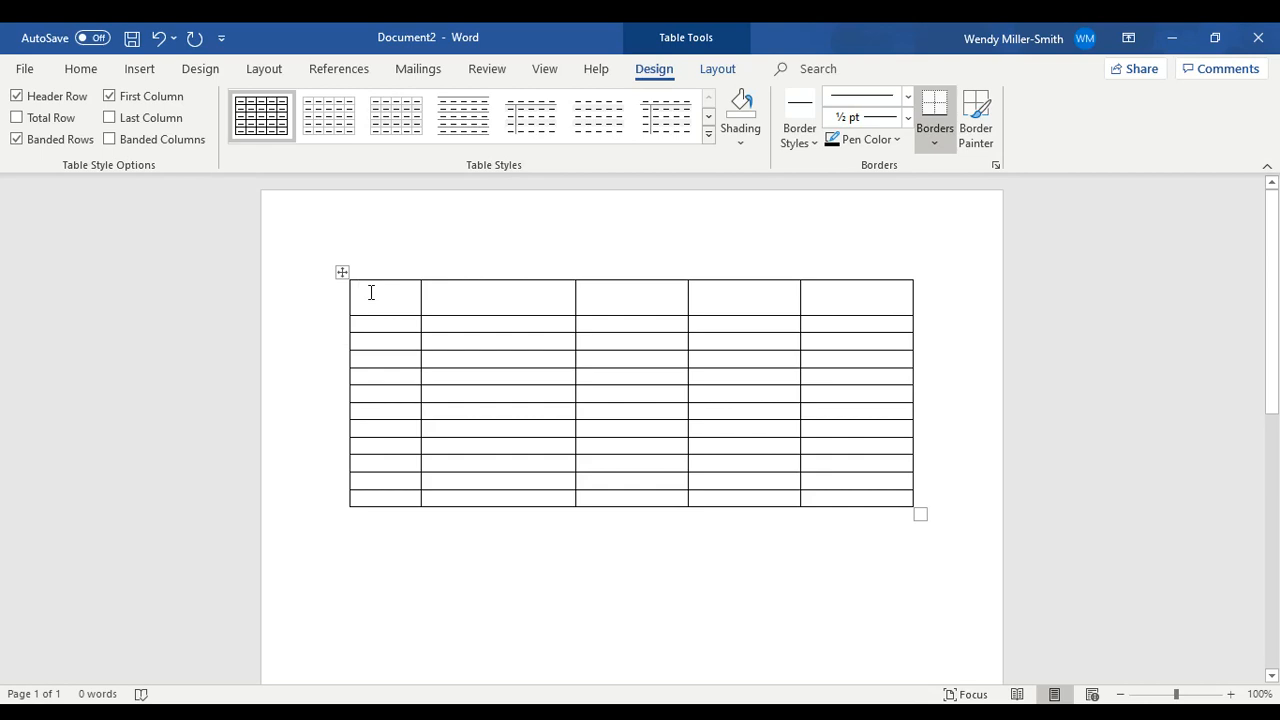
- Shade the first cell of the top row dark blue-gray and the third cell of that row red
left_click(742, 140)
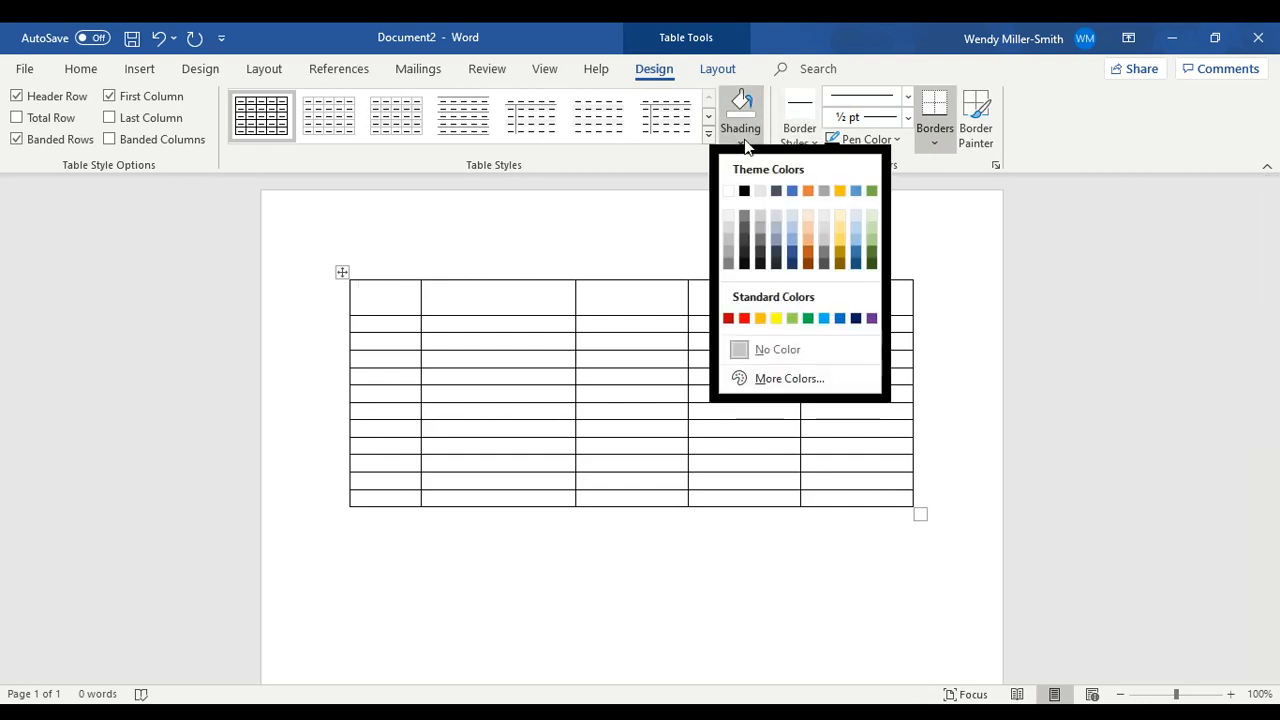
left_click(775, 253)
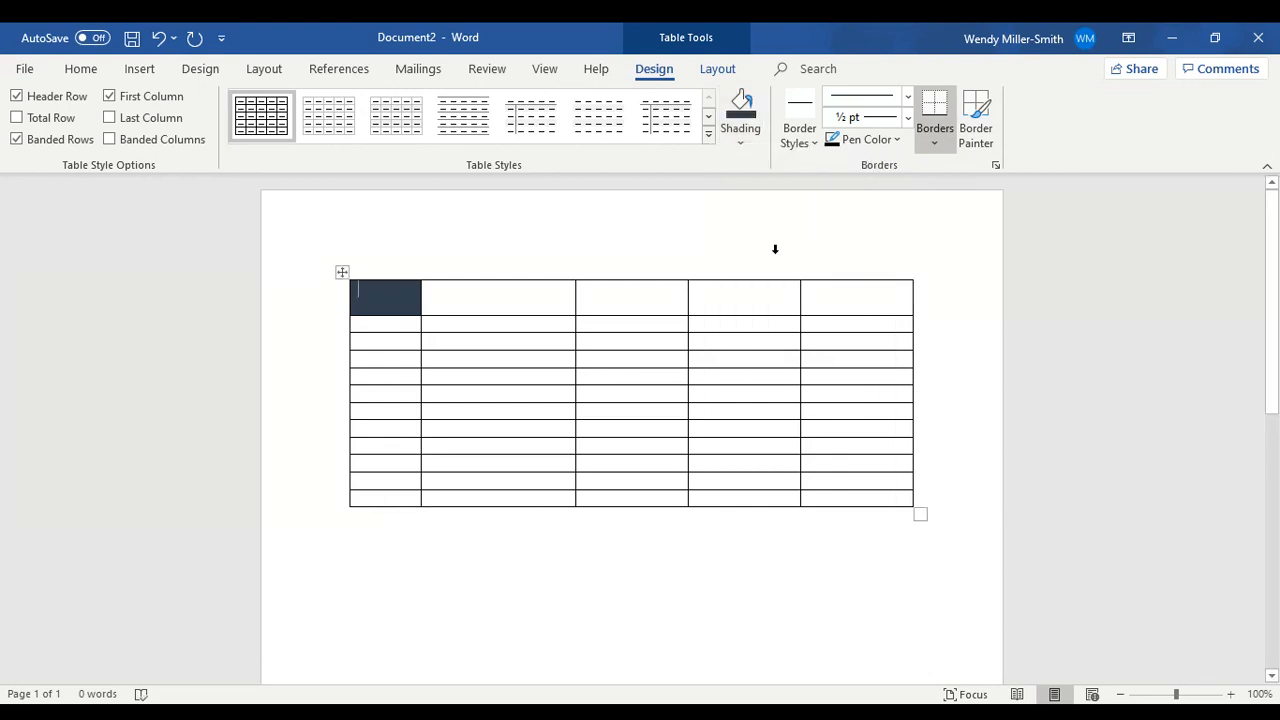
left_click(661, 300)
left_click(740, 143)
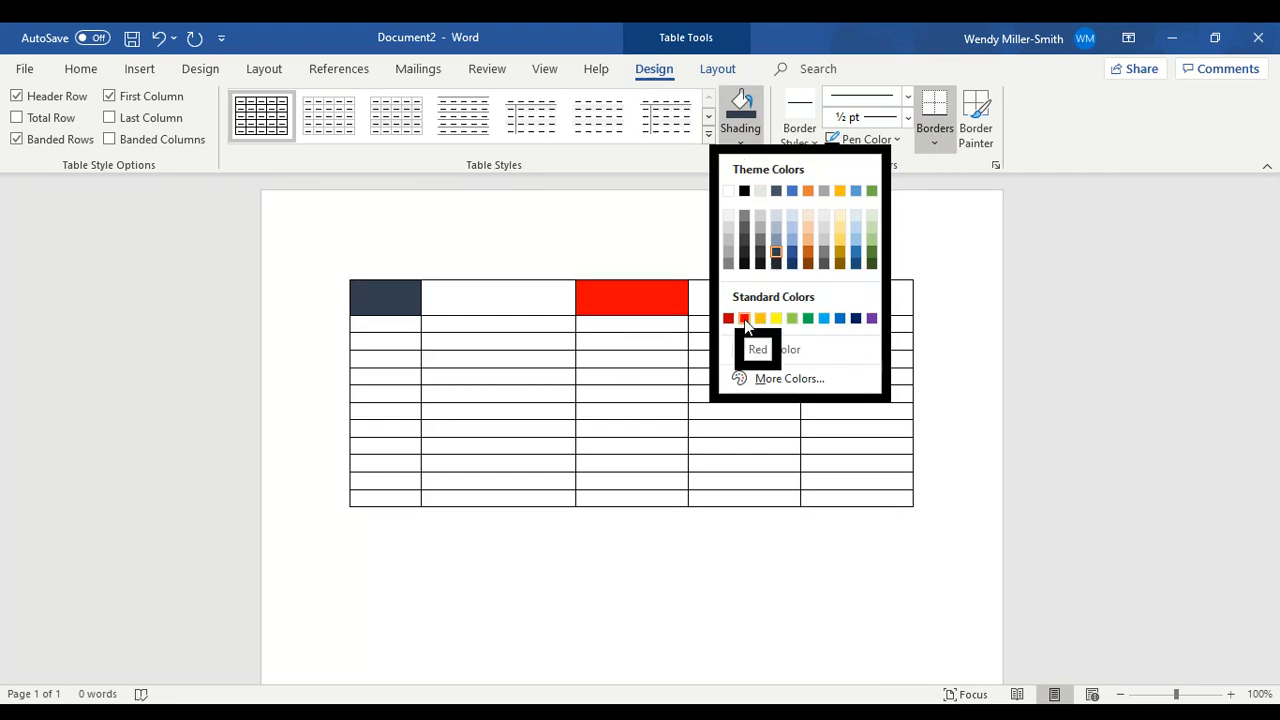
left_click(744, 319)
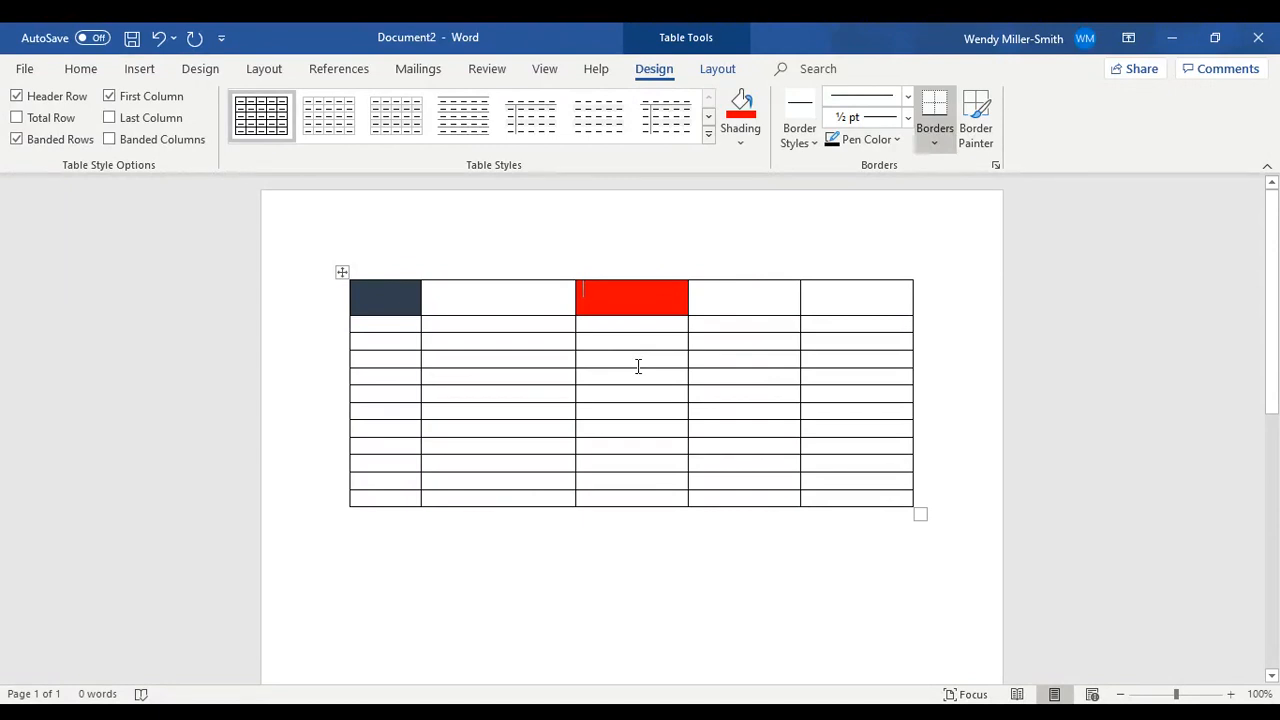
- Try to draw a vertical partition in the fourth-column cell of row four with Draw Table
left_click(936, 146)
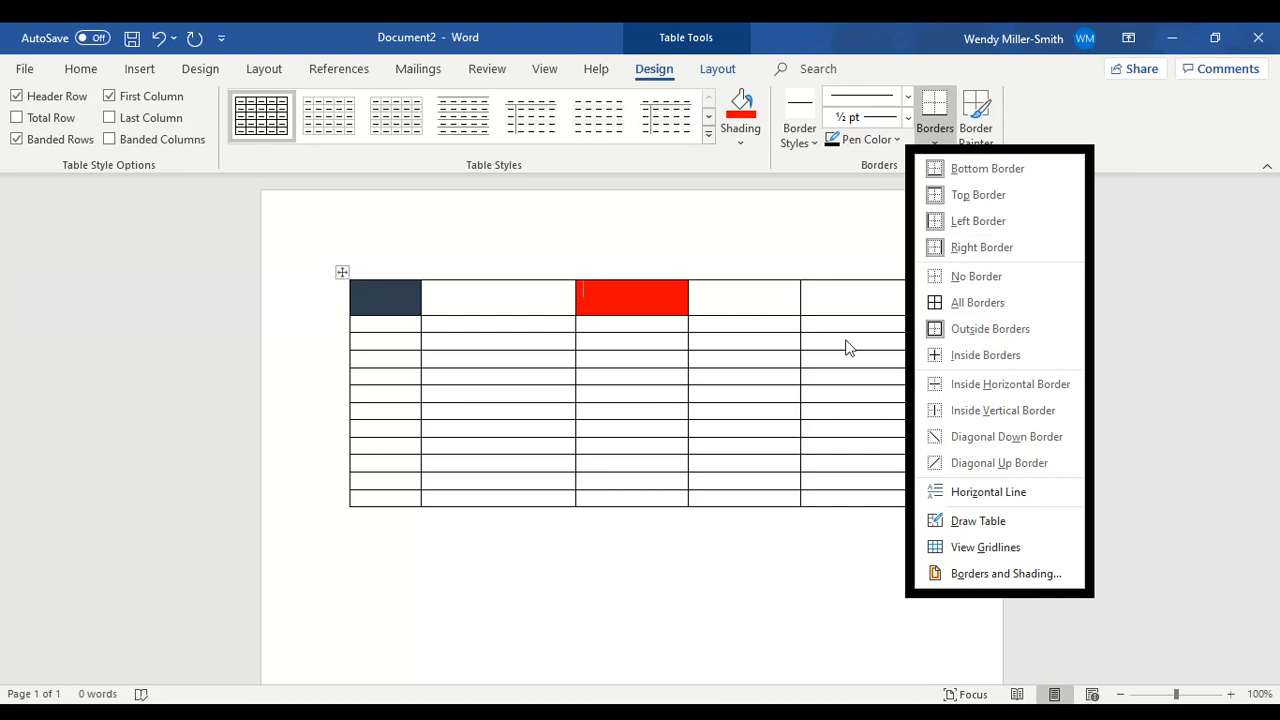
left_click(723, 362)
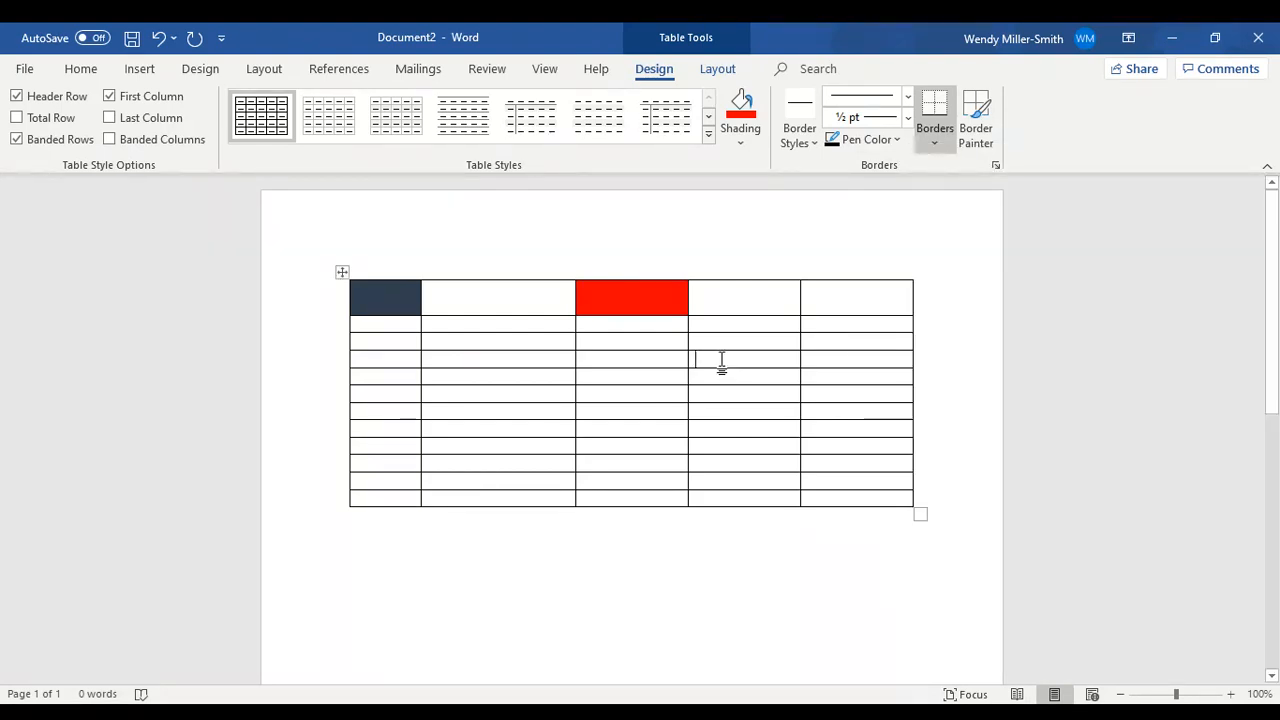
left_click(936, 146)
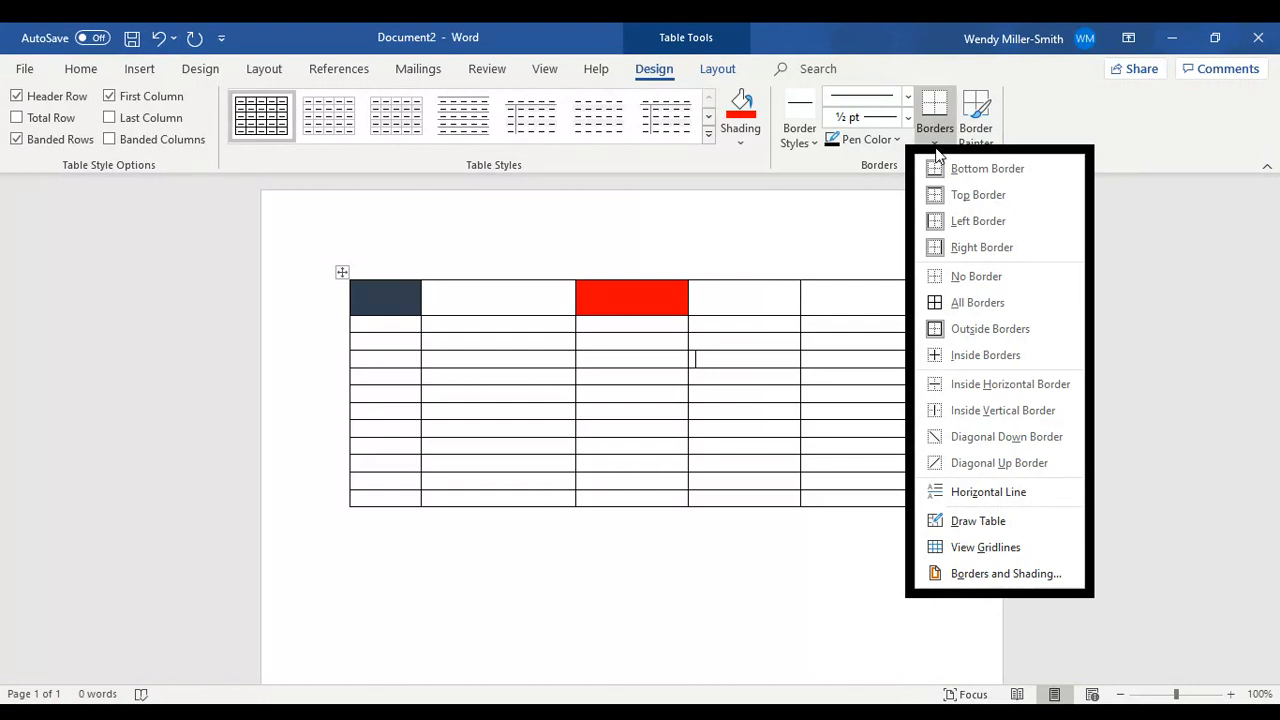
left_click(978, 520)
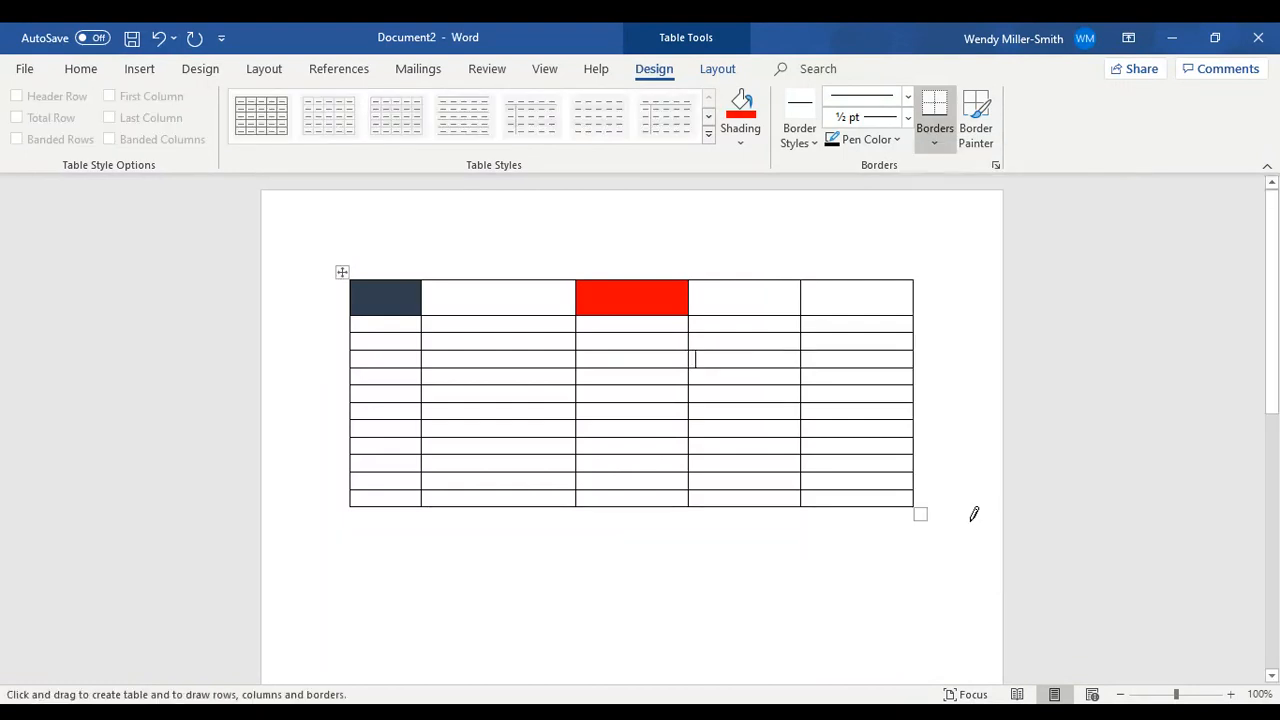
left_click_drag(733, 352, 733, 367)
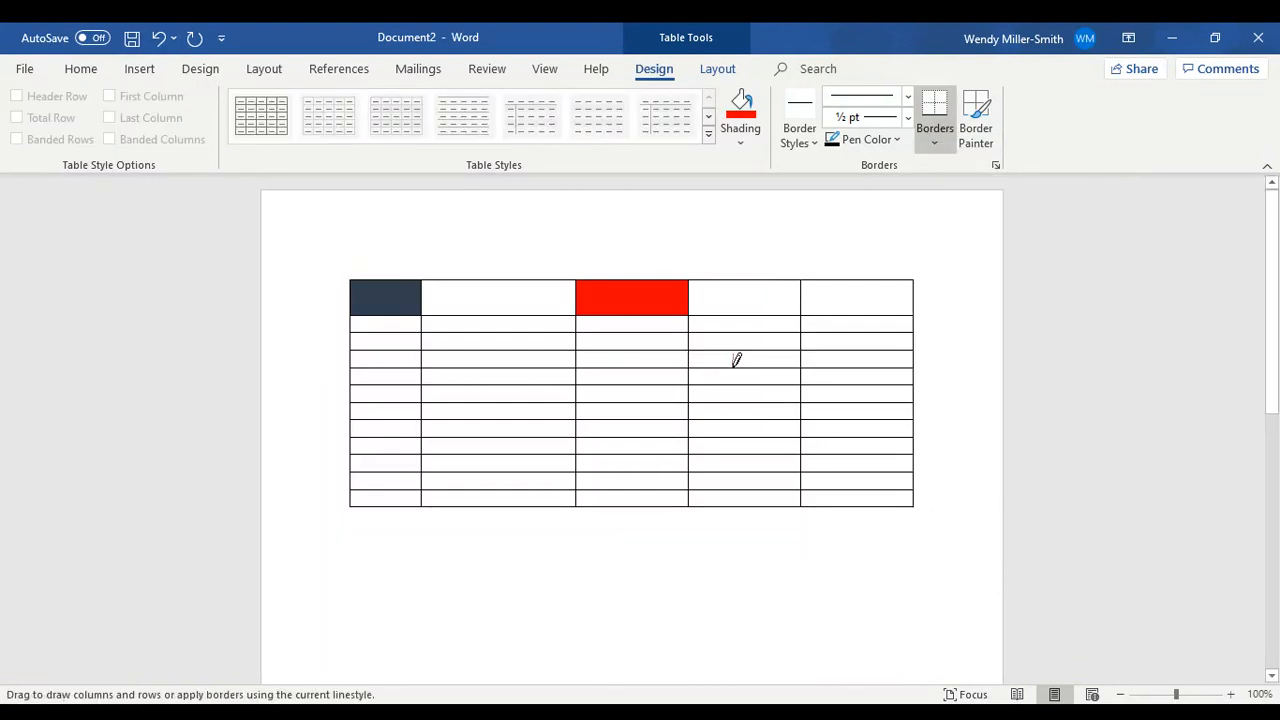
left_click(735, 356)
left_click(735, 366)
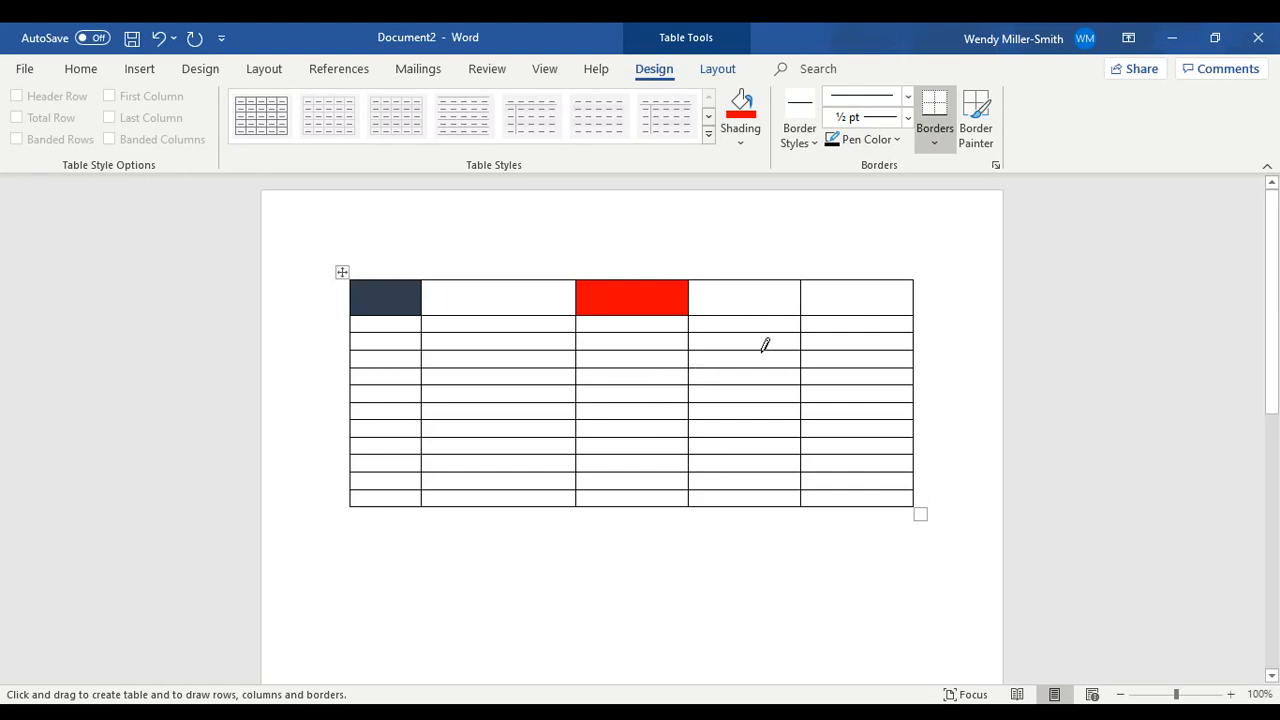
- Apply No Border to the fourth-column cell of row four and All Borders to the fifth-column cell beside it
left_click(936, 147)
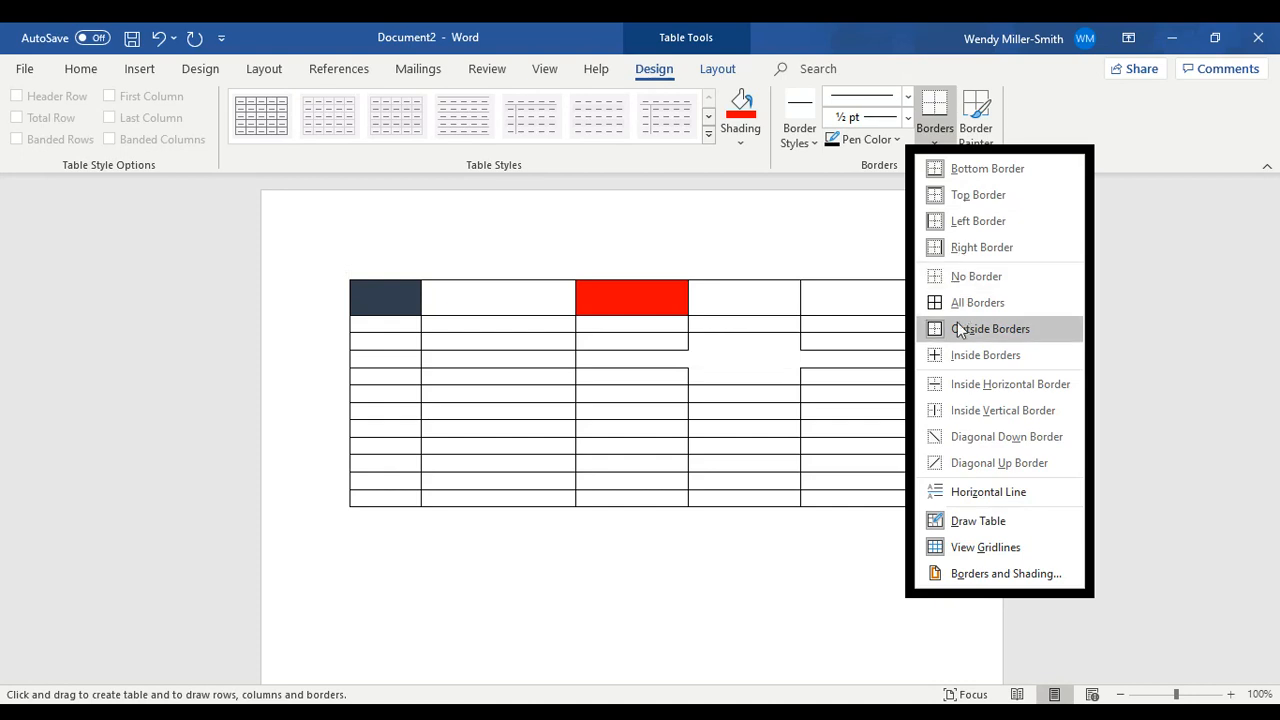
left_click(961, 284)
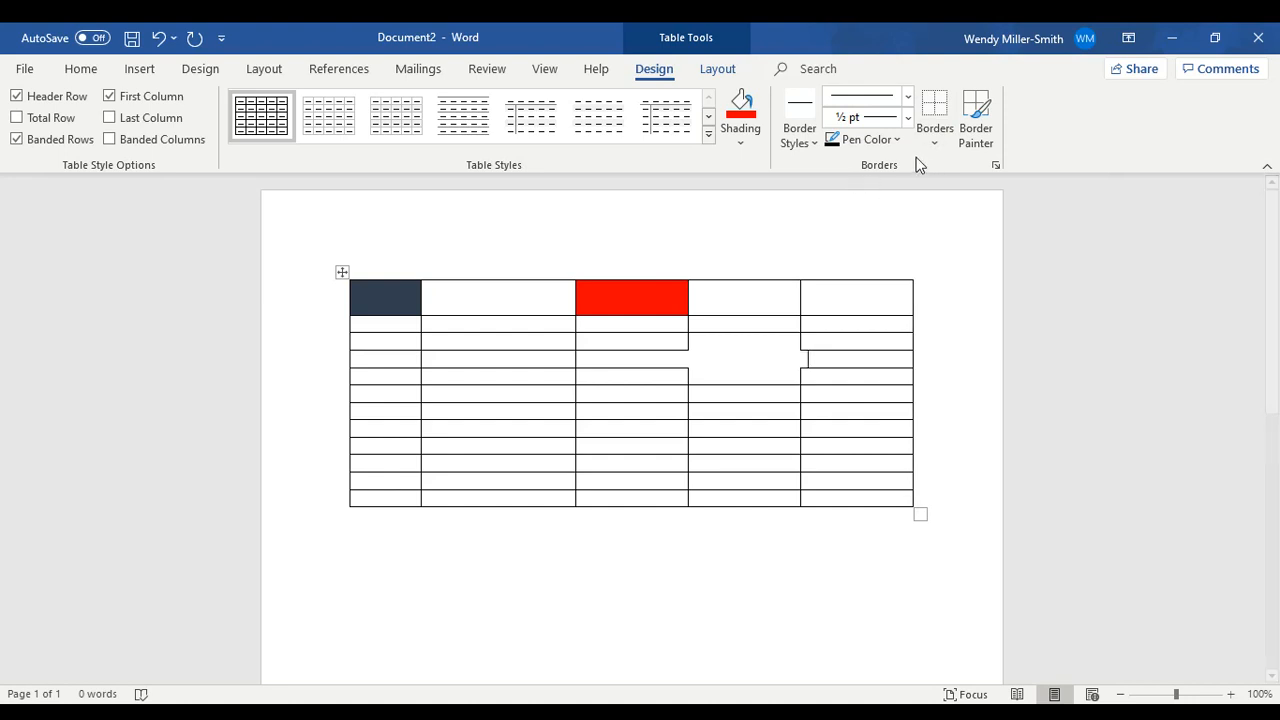
left_click(935, 133)
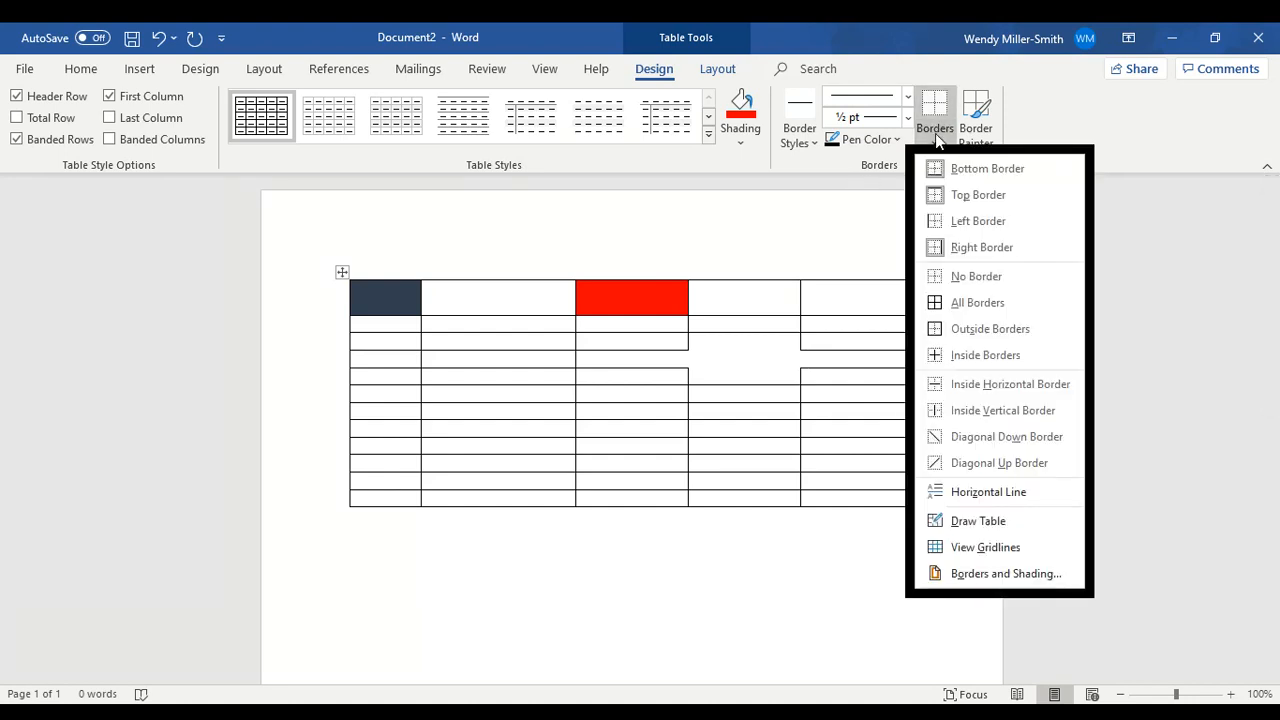
left_click(953, 303)
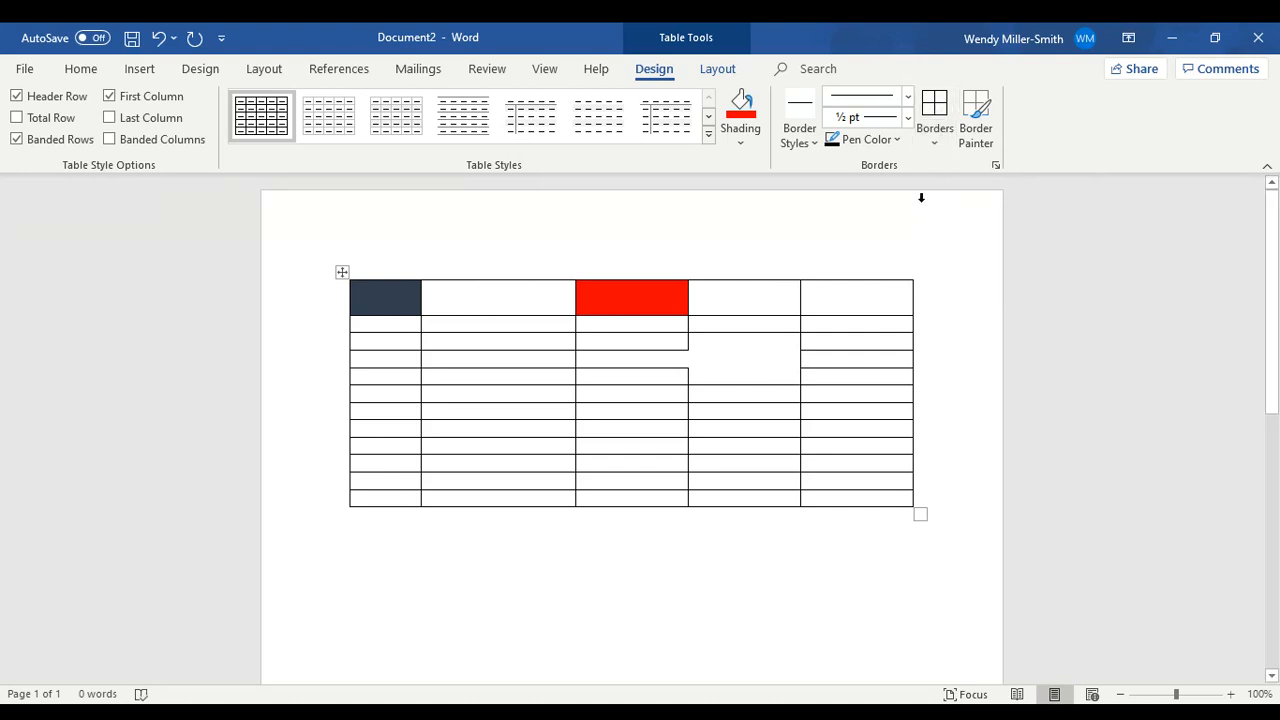
- Use Draw Table to draw the left border of the borderless fourth-column cell in row four
left_click(933, 140)
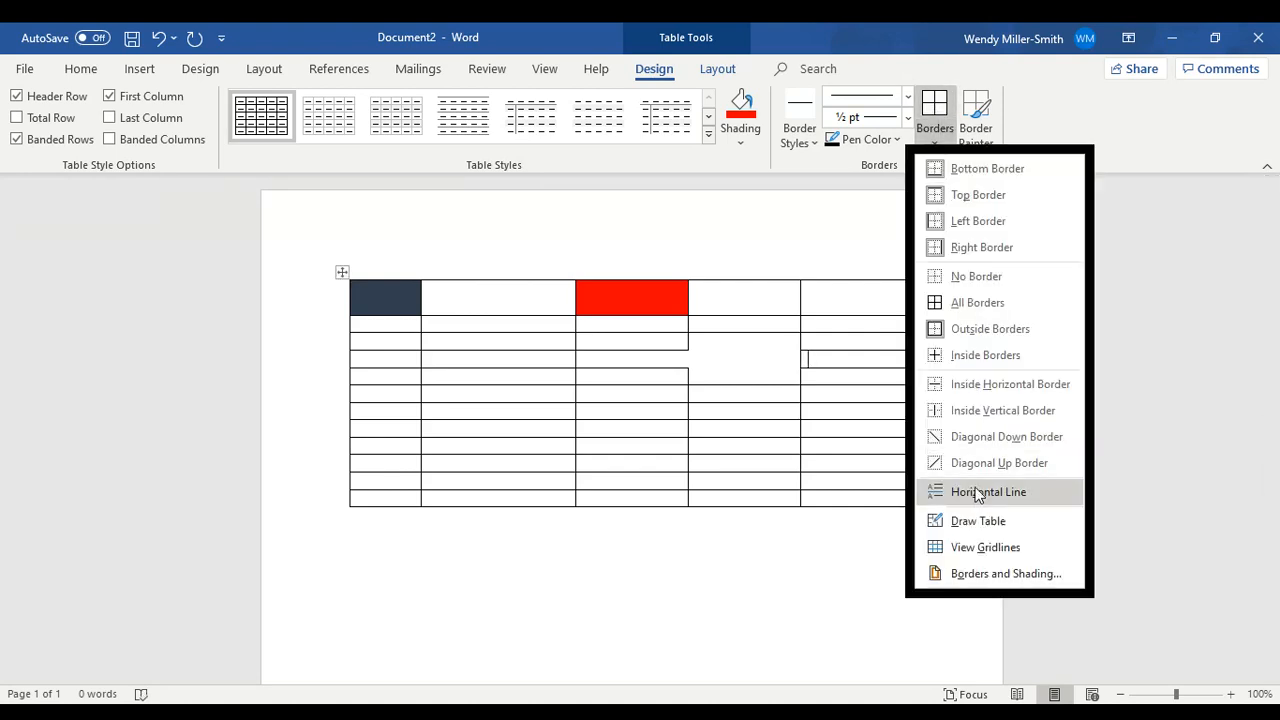
left_click(977, 520)
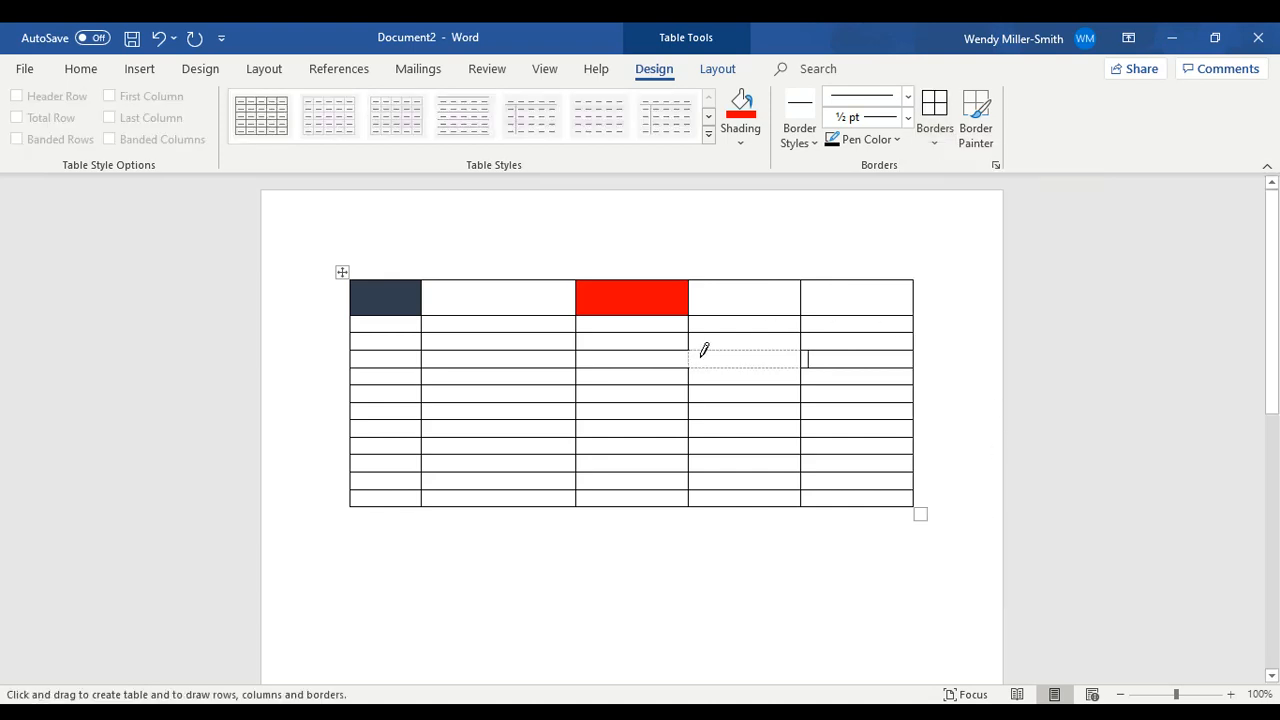
left_click_drag(690, 348, 692, 358)
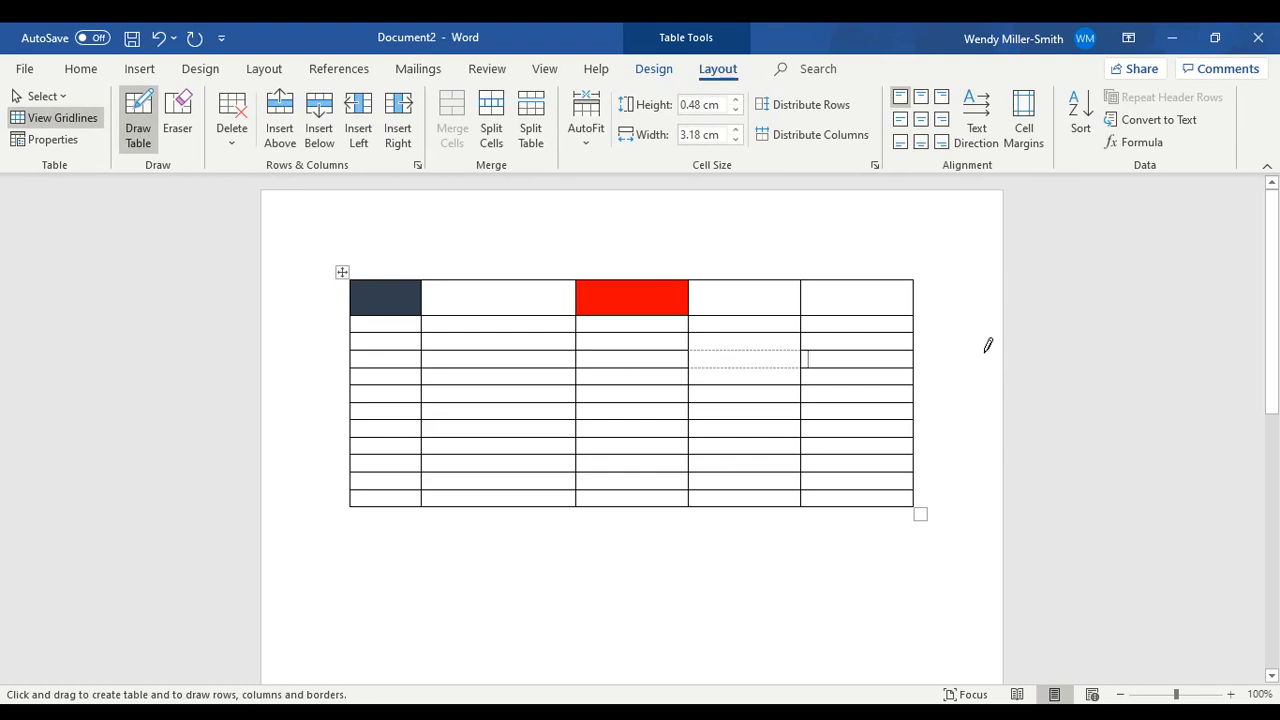
- Use the table Eraser to merge rows four and five in the second column and rows eight and nine in the third
left_click(181, 111)
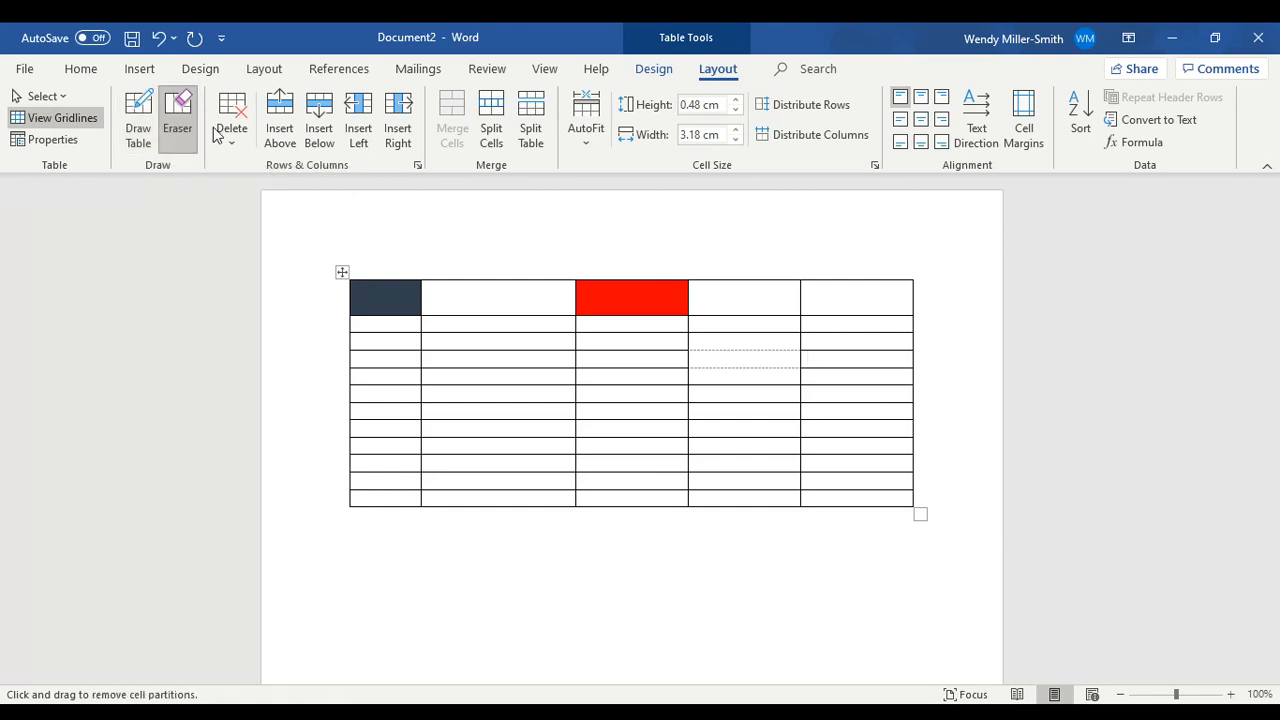
left_click(502, 367)
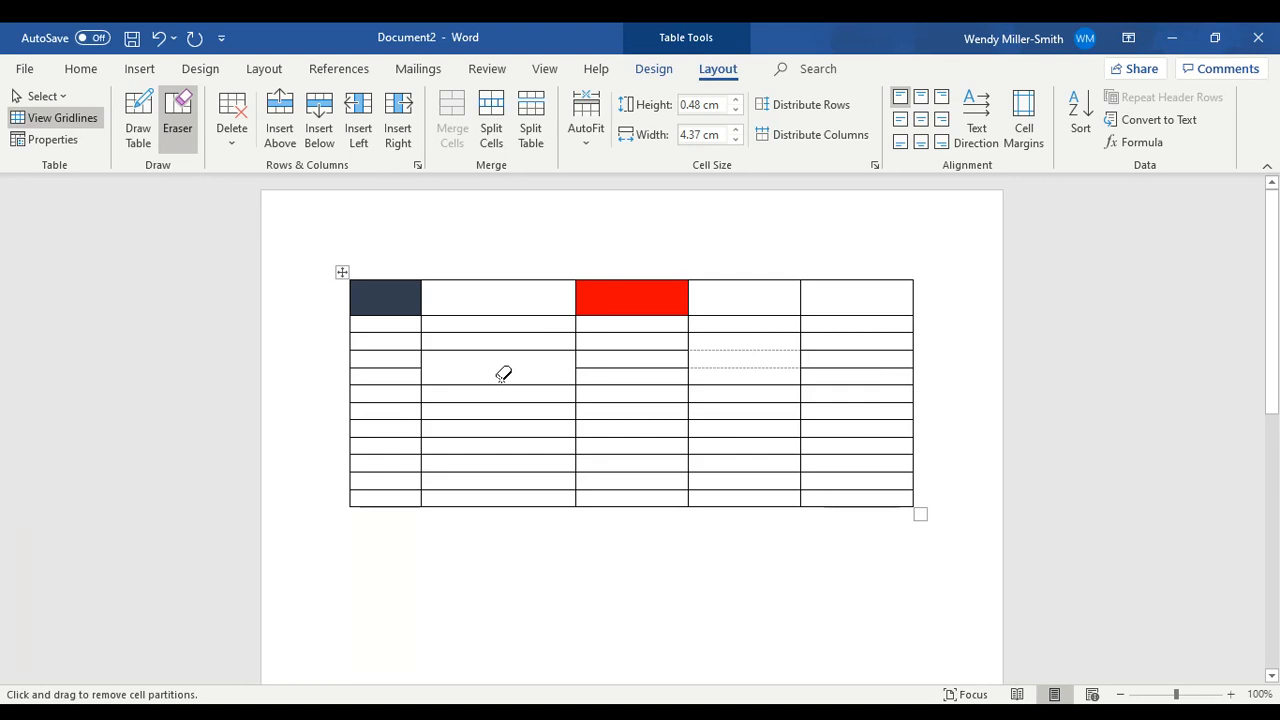
left_click(642, 436)
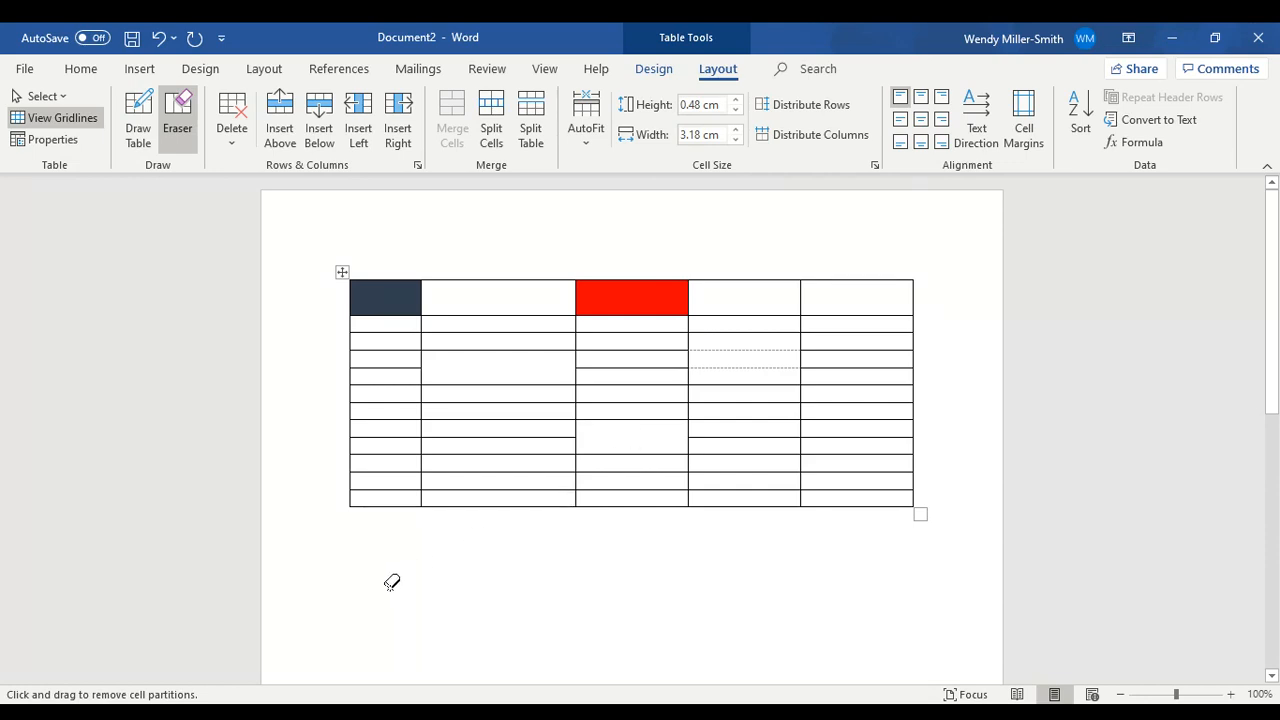